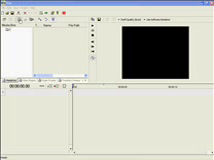
# - Import the video clip from the My Videos folder into the media pool
pyautogui.click(18, 12)
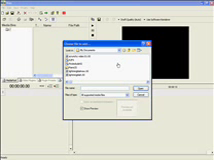
pyautogui.doubleClick(117, 63)
pyautogui.doubleClick(117, 60)
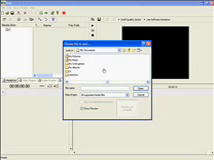
pyautogui.click(103, 64)
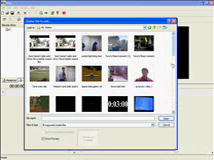
pyautogui.scroll(-2, 163, 61)
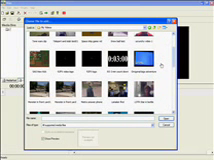
pyautogui.scroll(-3, 174, 63)
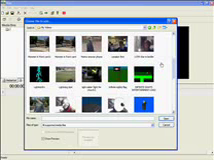
pyautogui.scroll(-3, 163, 61)
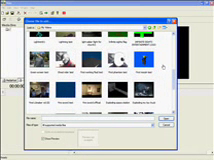
pyautogui.scroll(-3, 150, 57)
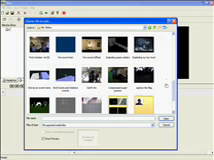
pyautogui.scroll(-3, 166, 85)
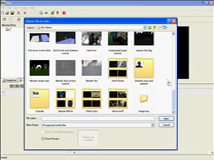
pyautogui.scroll(3, 166, 79)
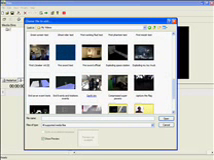
pyautogui.click(100, 82)
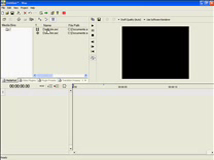
# - Place the imported room clip on the timeline's first video track
pyautogui.doubleClick(48, 33)
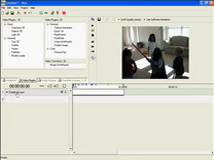
# - Add a Rotomate effect track beneath the video clip's track
pyautogui.click(28, 8)
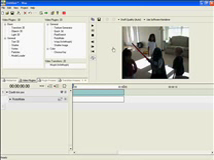
# - Open the Rotomate shape properties, expand its track and draw an ellipse mask
pyautogui.click(20, 9)
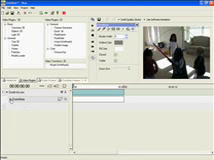
pyautogui.click(6, 100)
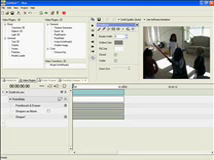
pyautogui.click(29, 9)
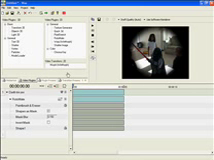
# - Collapse the first Rotomate track, add a second one and set its fill colour to black
pyautogui.click(6, 101)
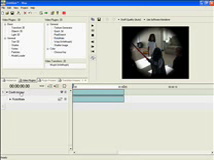
pyautogui.hotkey('ctrl', 'v')
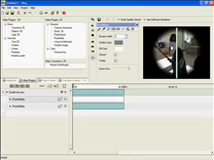
pyautogui.click(118, 43)
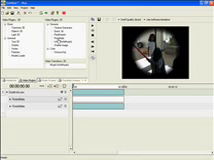
# - Turn on Shape as Mask for the new track's shape
pyautogui.click(25, 9)
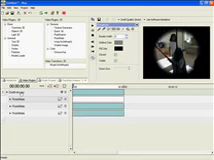
pyautogui.click(17, 19)
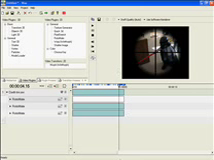
# - Bring up the plugin's file browser dialog with Ctrl+O
pyautogui.hotkey('ctrl', 'o')
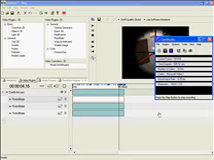